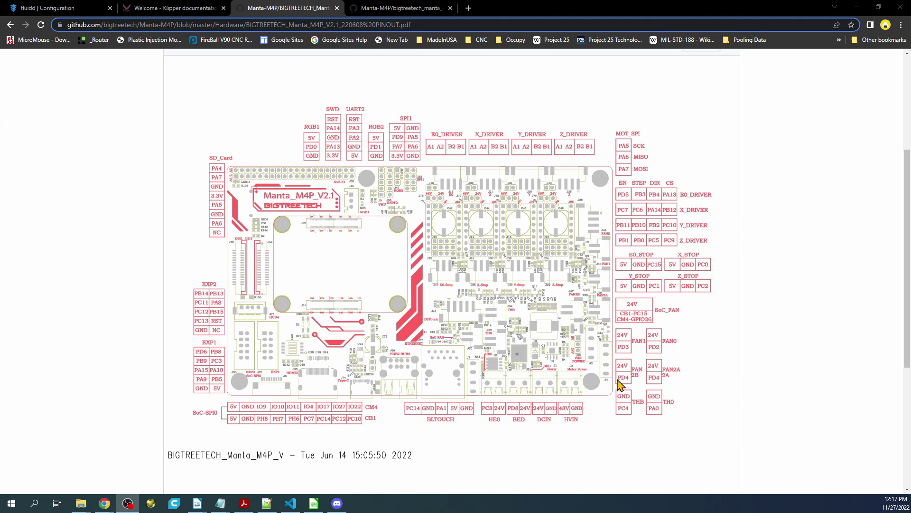
Step: Switch to the Klipper documentation and open the Installation page under Installation and Configuration
left_click(156, 8)
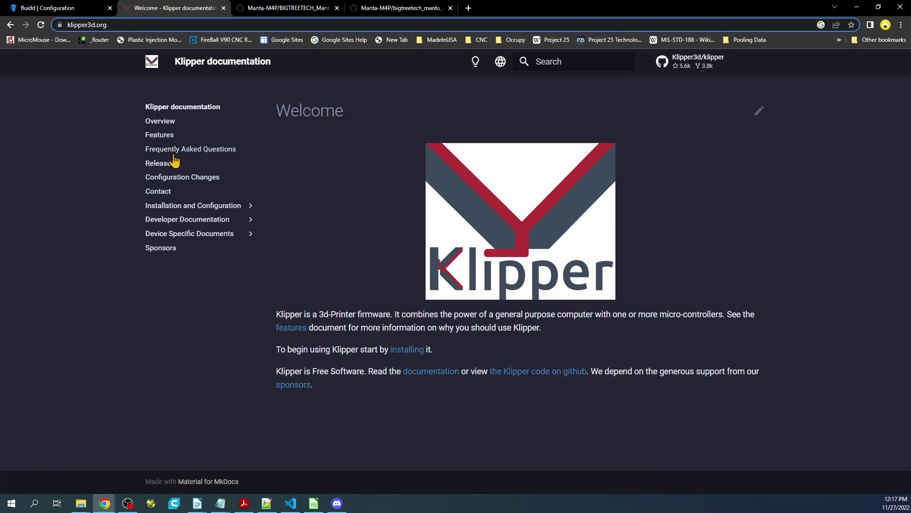
left_click(175, 209)
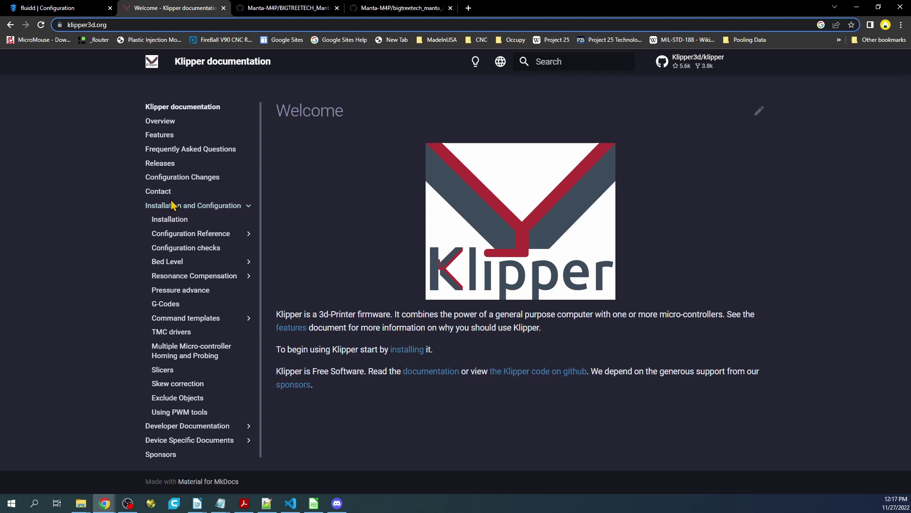
left_click(169, 209)
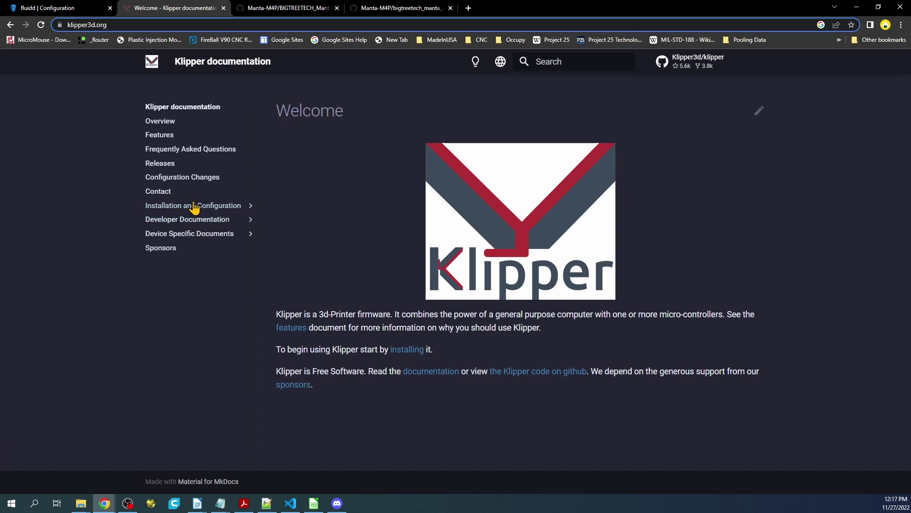
left_click(208, 209)
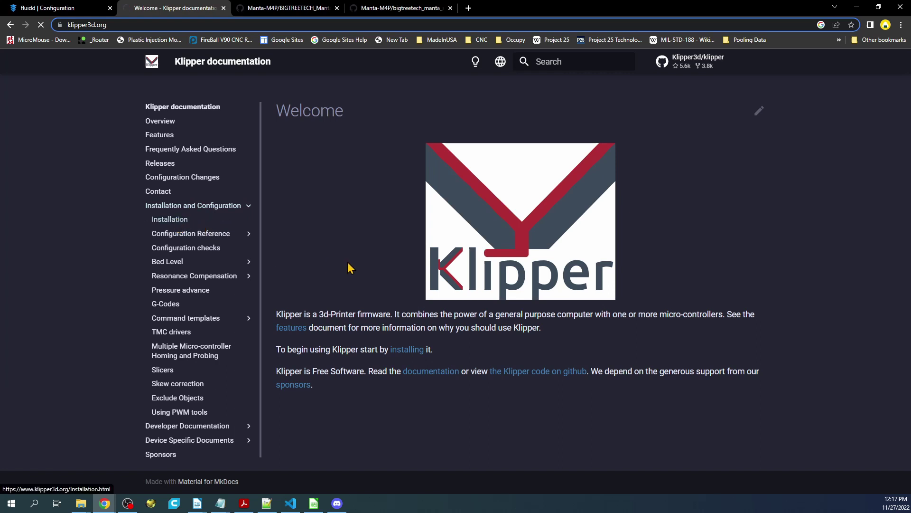
left_click(212, 222)
scroll(204, 266, "down", 5)
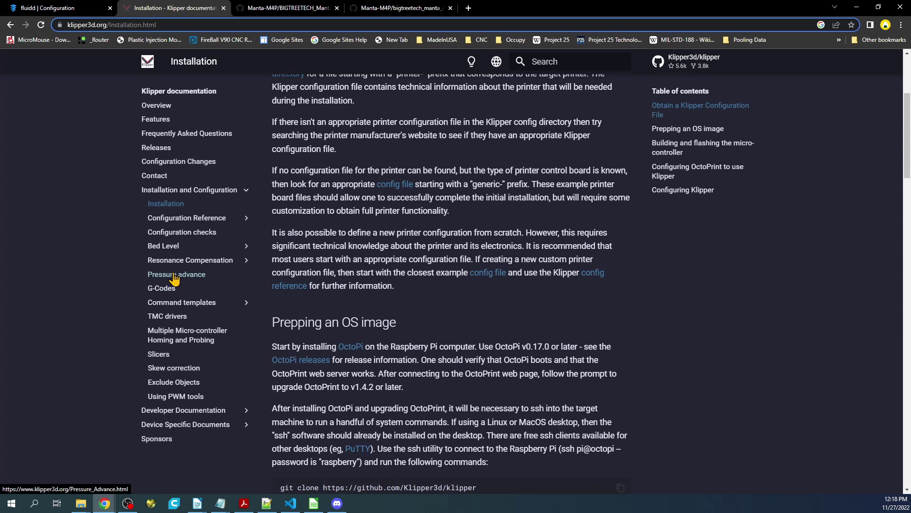
Step: Open the Configuration reference page and go to its Fans section
left_click(179, 218)
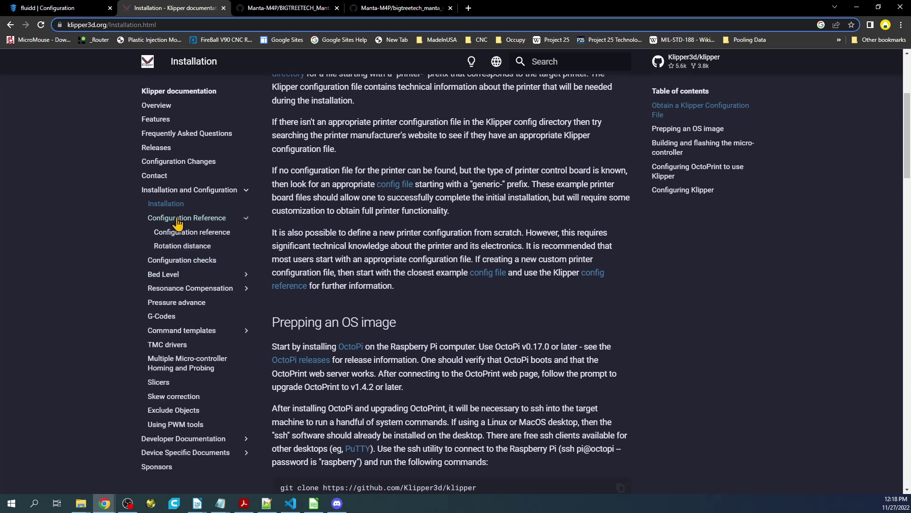
left_click(184, 240)
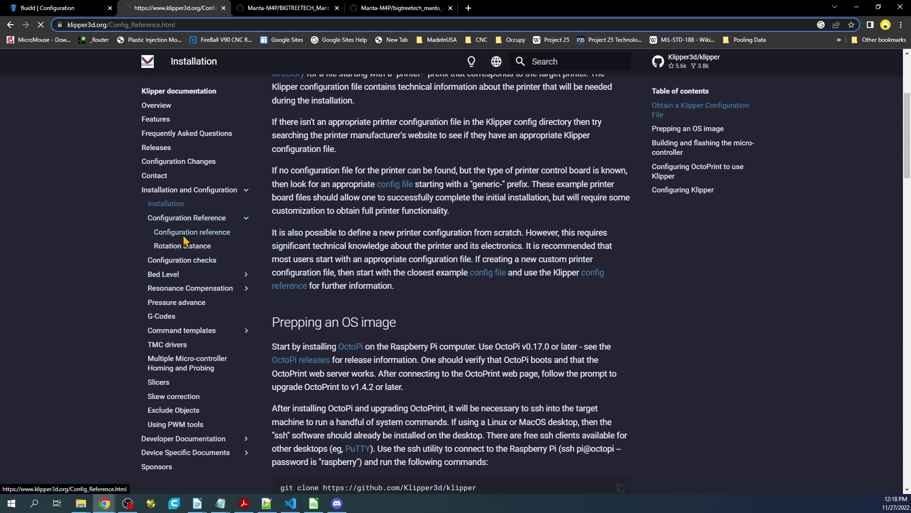
scroll(729, 243, "down", 3)
scroll(729, 243, "down", 15)
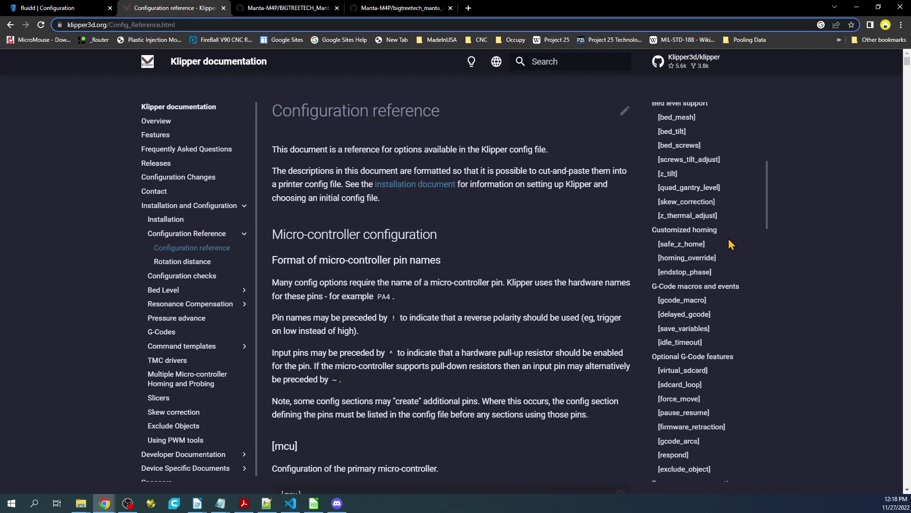
scroll(729, 264, "down", 5)
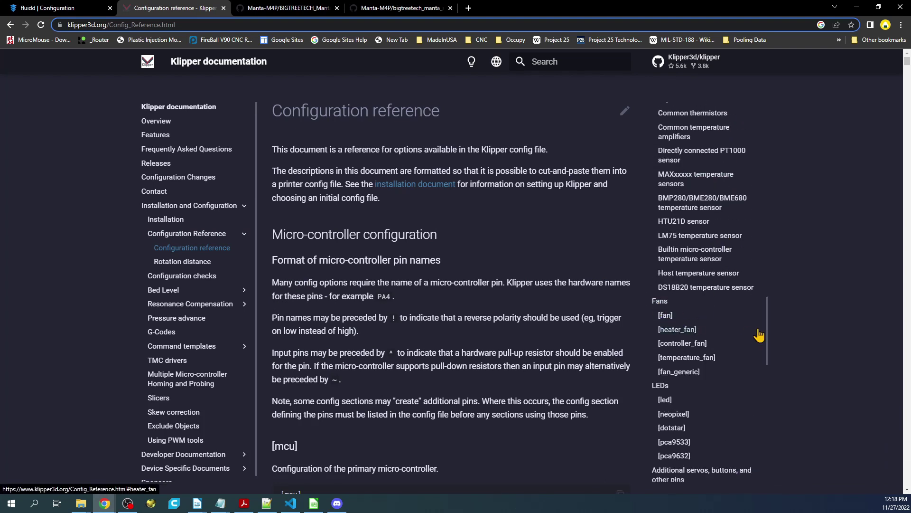
left_click(663, 306)
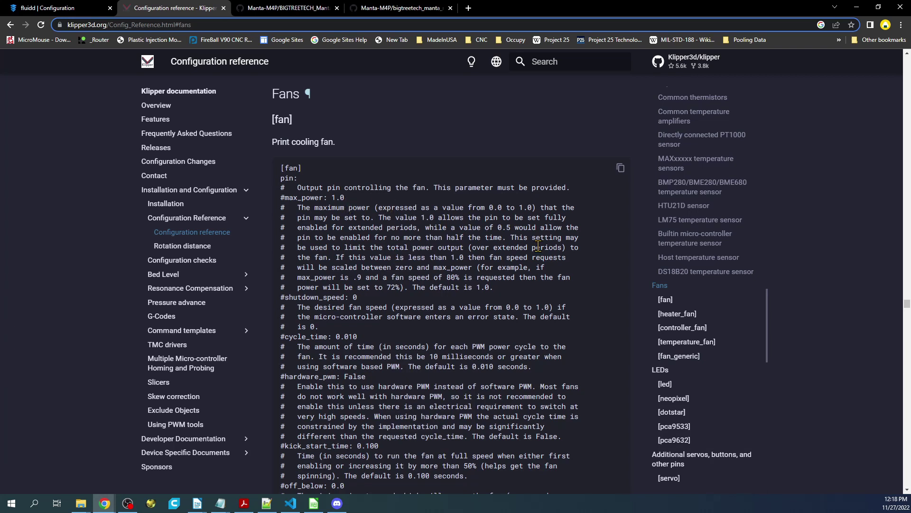
Step: Open the controller_fan reference and examine its parameters, including pin, shutdown_speed, cycle_time and idle_timeout
left_click(679, 328)
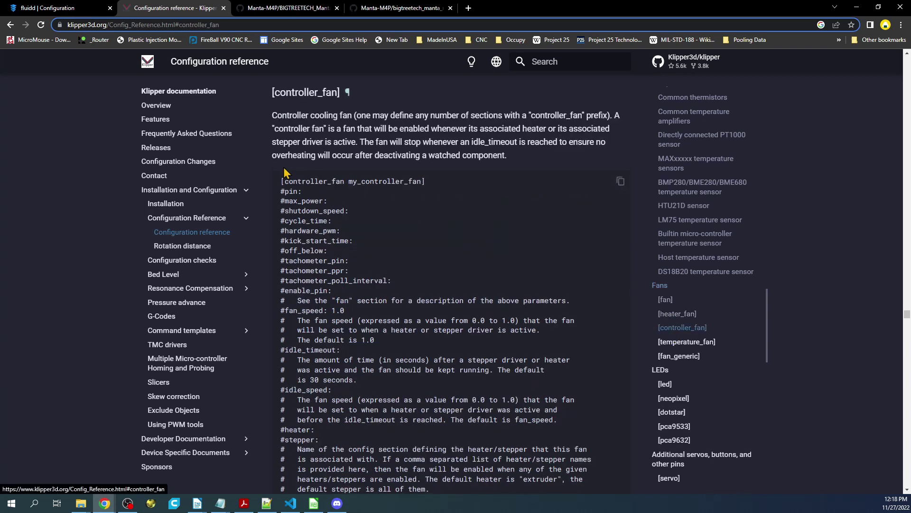
scroll(285, 171, "down", 2)
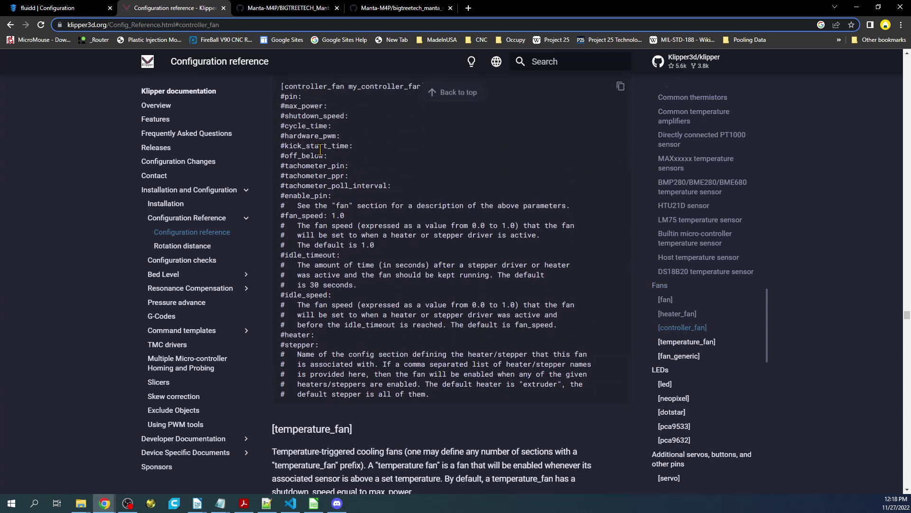
left_click_drag(304, 100, 278, 98)
left_click_drag(350, 116, 283, 127)
left_click(282, 128)
scroll(344, 316, "up", 1)
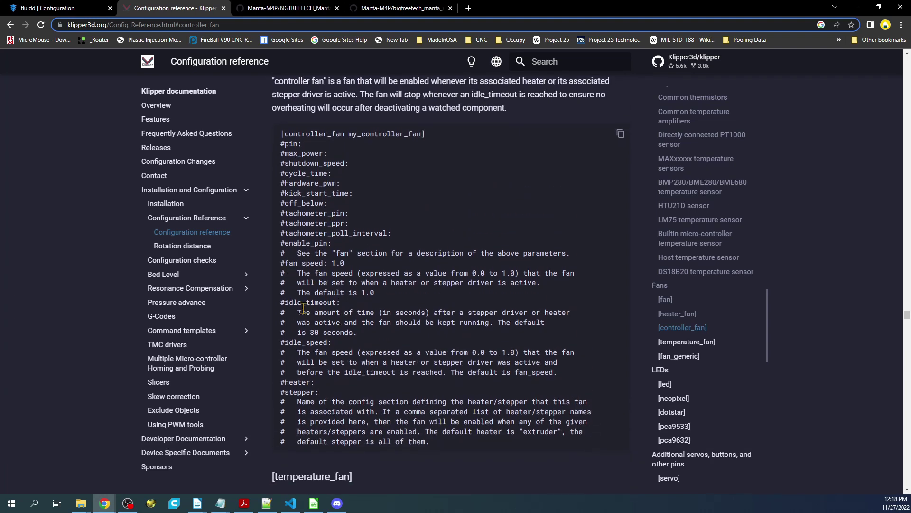
left_click_drag(344, 306, 266, 305)
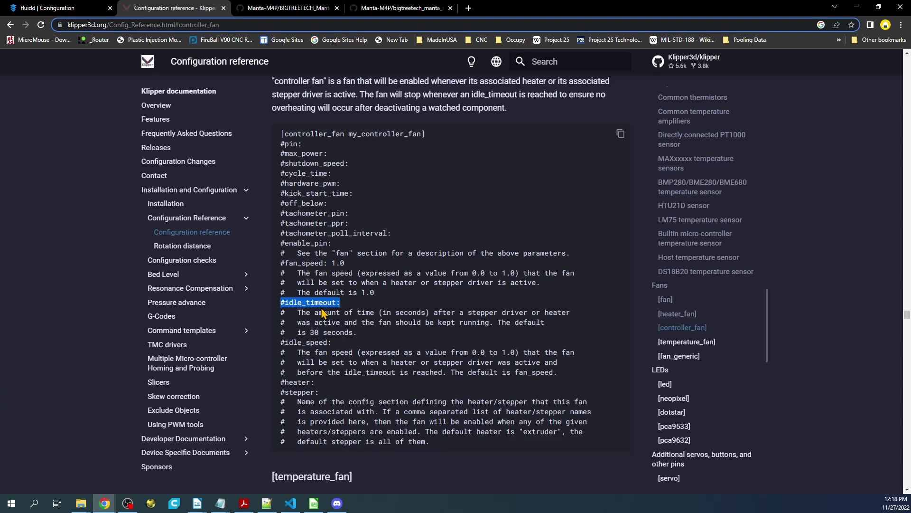
Step: Reconnect fluidd to the printer and open the printer.cfg configuration file for editing
left_click(21, 8)
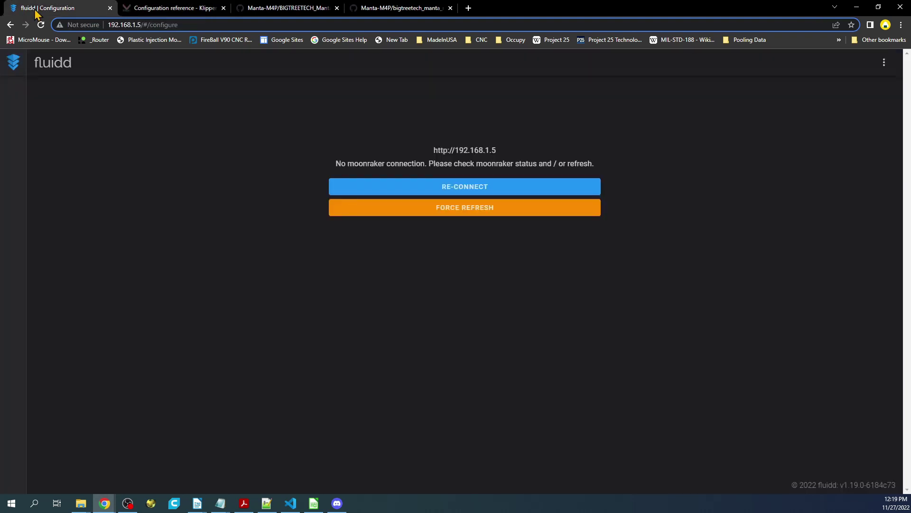
left_click(452, 190)
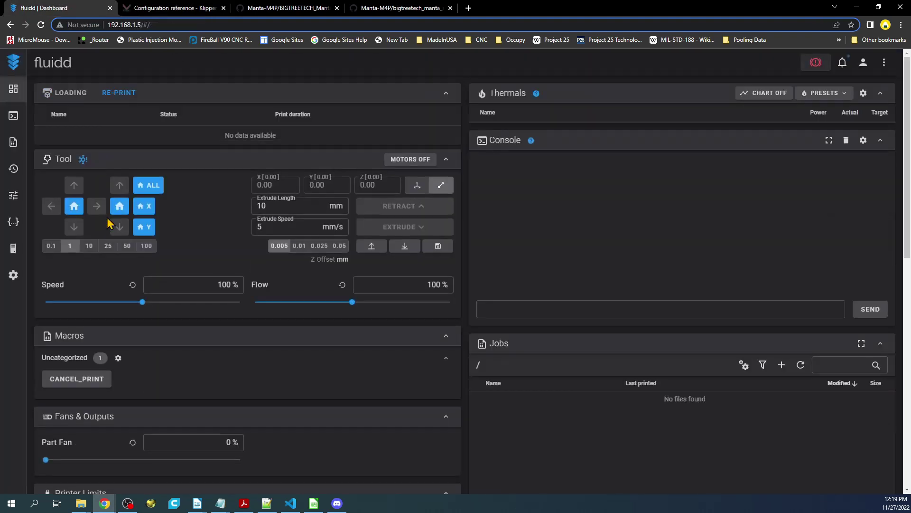
left_click(15, 223)
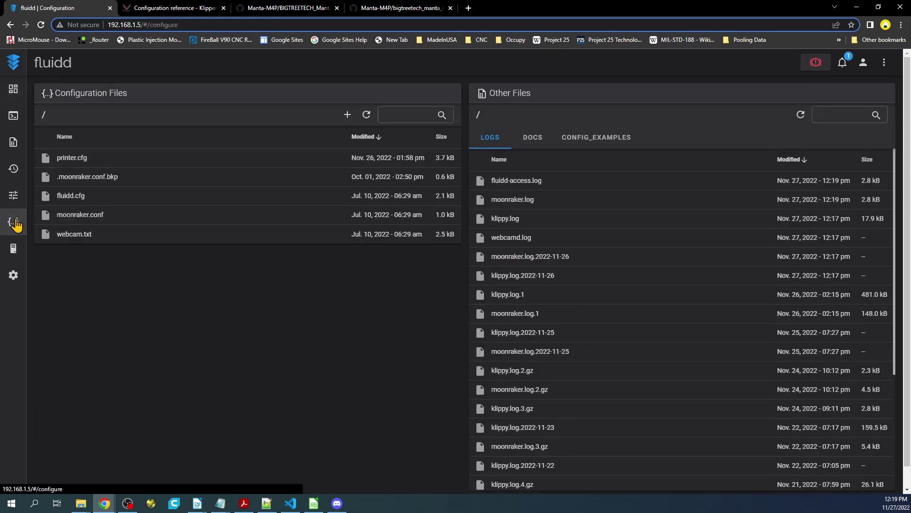
left_click(76, 158)
Step: Examine the heading, pin and stepper lines of the controller_fan stepper_cooling section
scroll(187, 173, "down", 6)
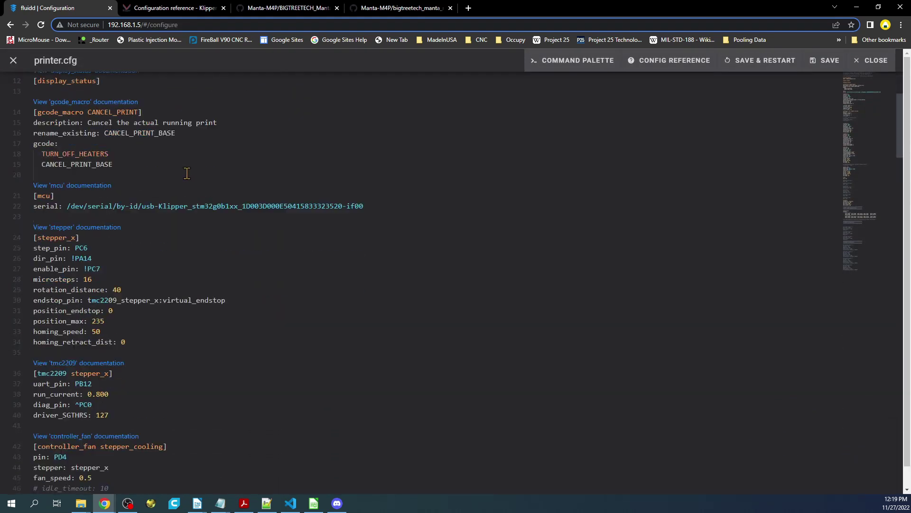
scroll(104, 279, "down", 1)
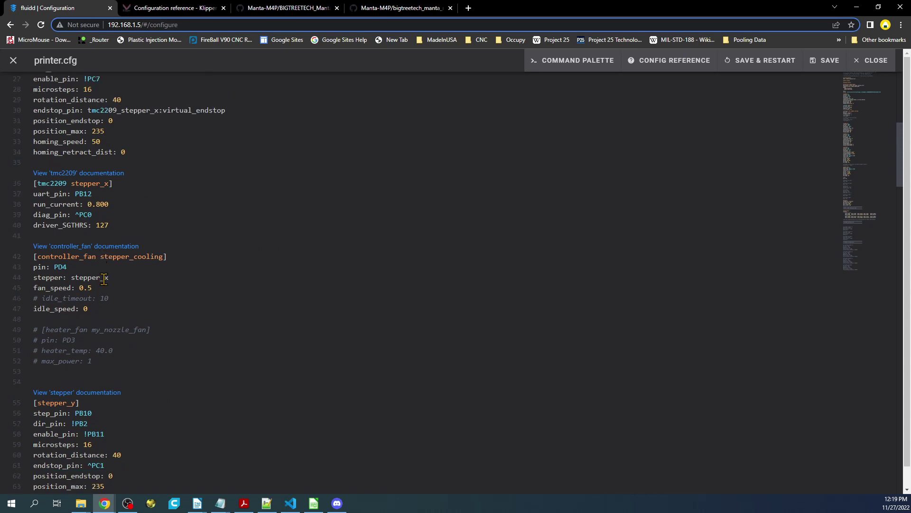
left_click(112, 287)
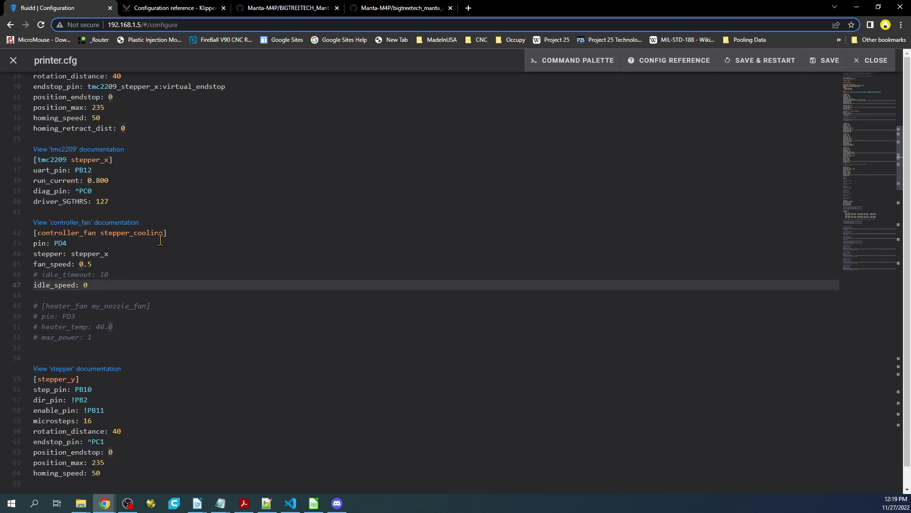
left_click_drag(200, 234, 19, 227)
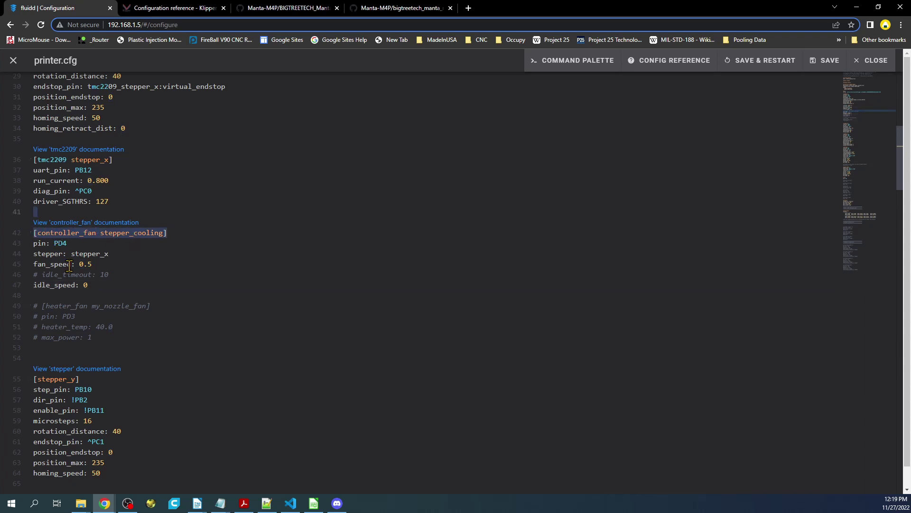
left_click_drag(78, 245, 33, 244)
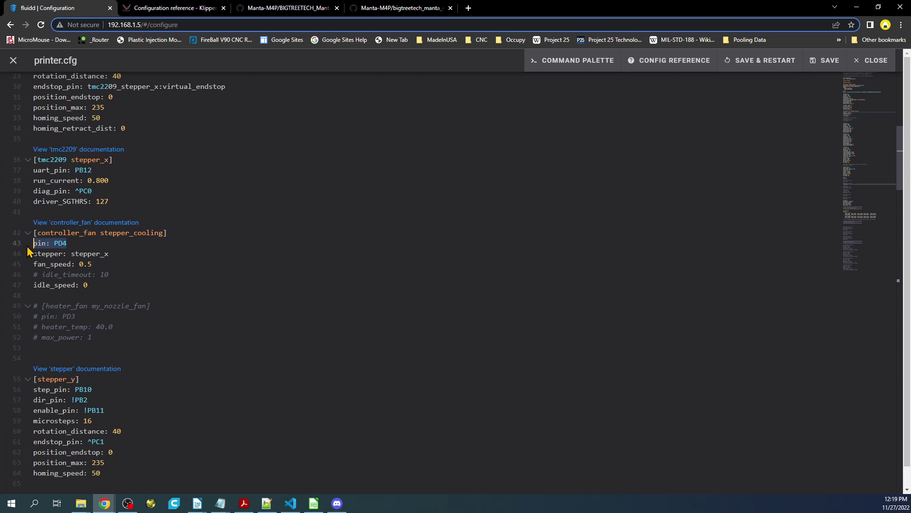
left_click_drag(113, 256, 28, 255)
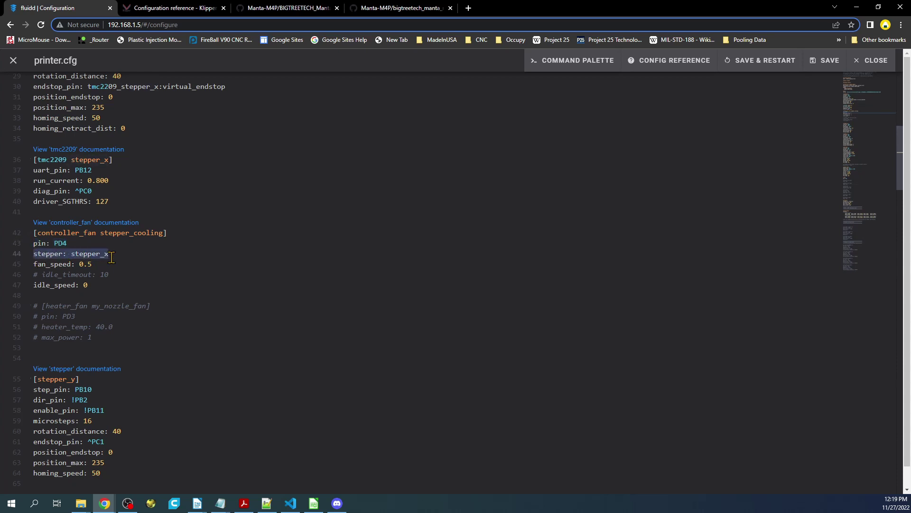
Step: Add stepper_y after stepper_x on the stepper line of the controller_fan stepper_cooling section
left_click(143, 255)
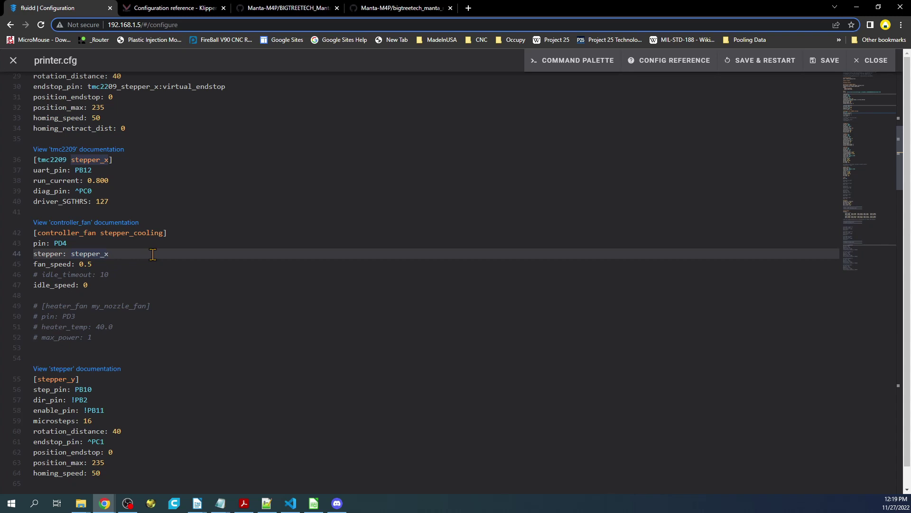
type(", s")
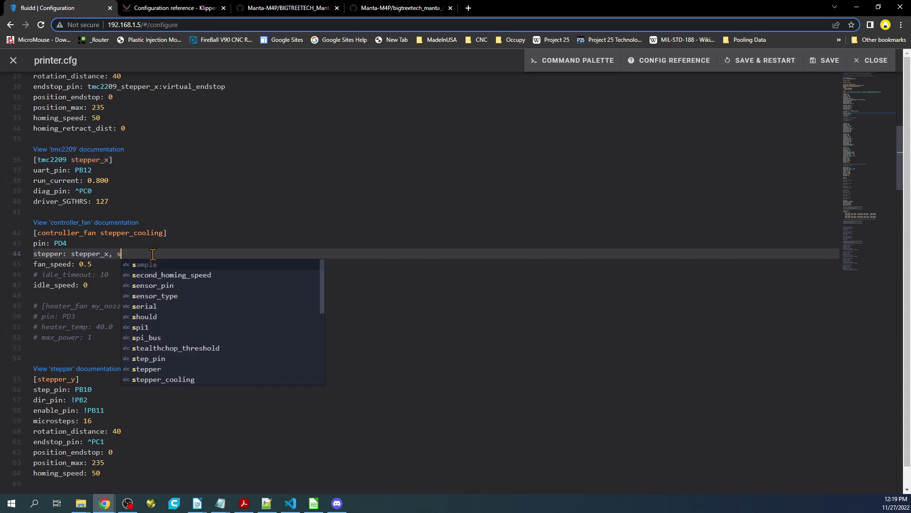
type("tepper")
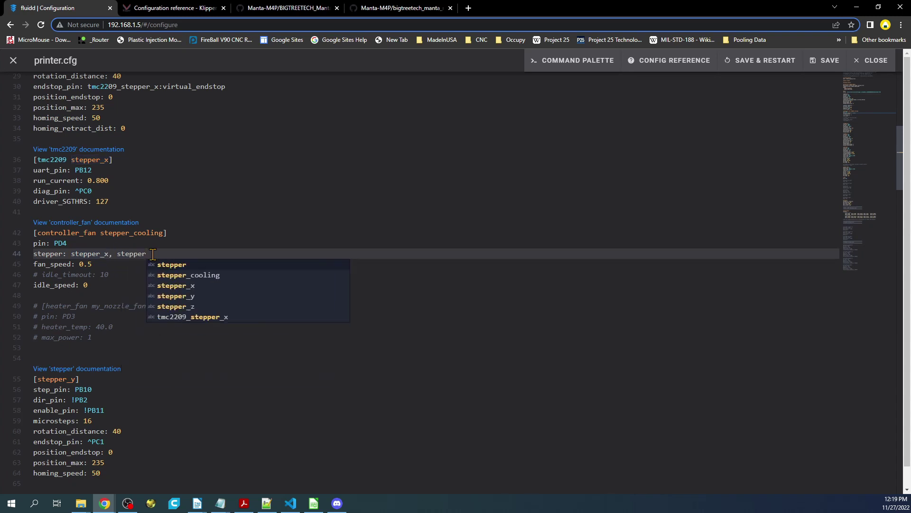
key("Down")
key("Down")
key("Down")
key("Return")
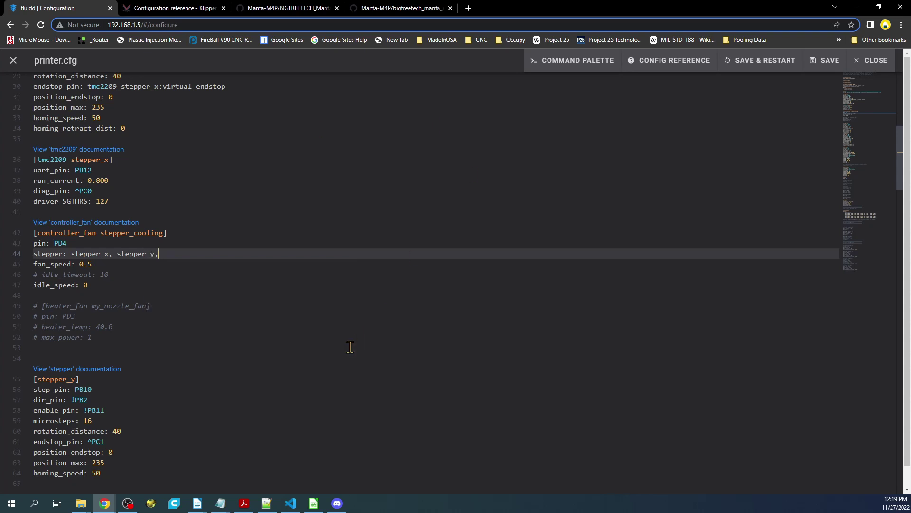
Step: Add stepper_z to the end of the controller fan's comma-separated stepper list
type(", stepp")
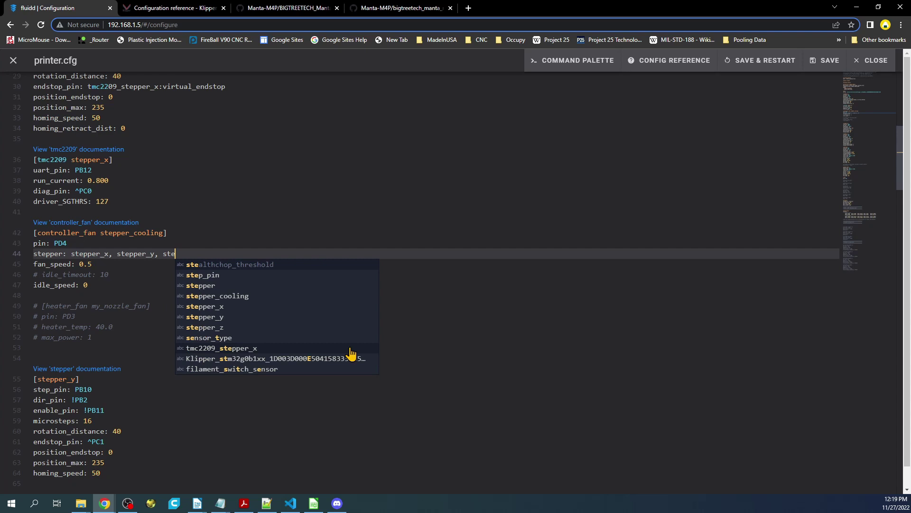
key("Down")
key("Down")
key("Down")
key("Down")
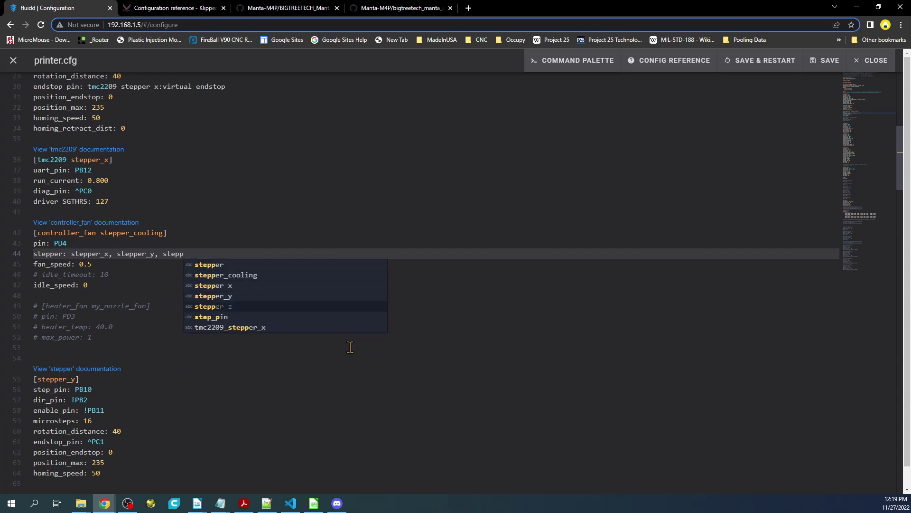
key("Return")
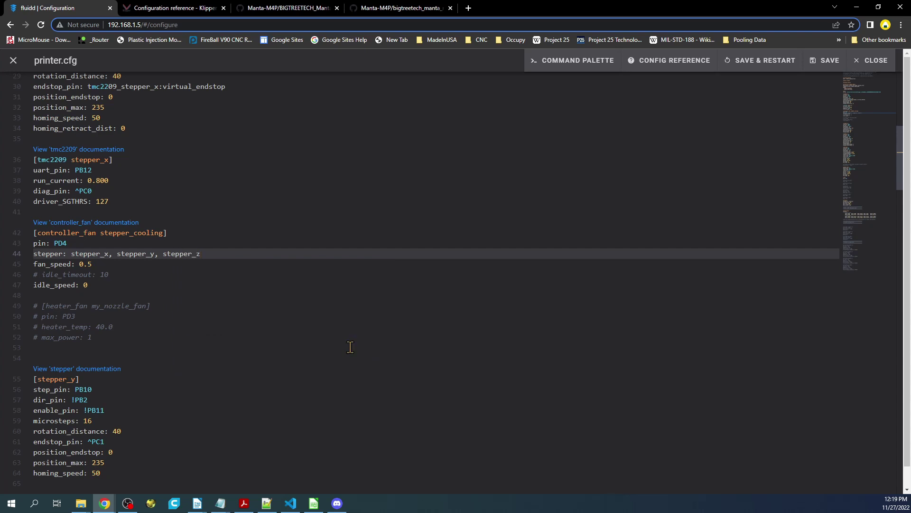
type(", stepper")
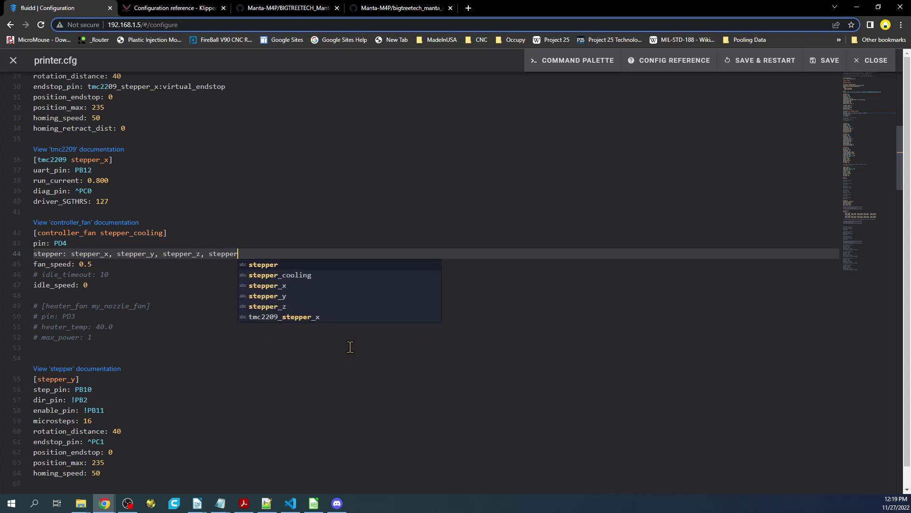
key("BackSpace")
key("BackSpace")
key("BackSpace")
key("BackSpace")
key("BackSpace")
key("BackSpace")
key("BackSpace")
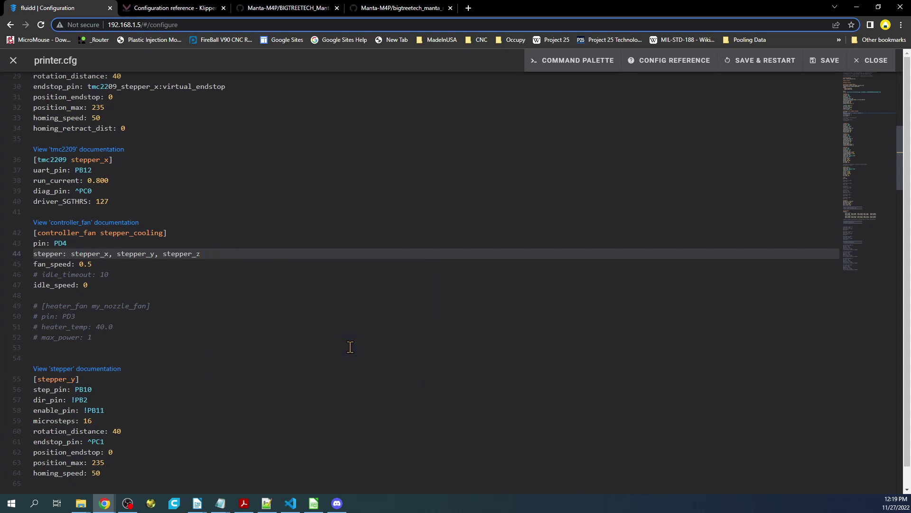
Step: Examine the stepper_z and extruder section headings in printer.cfg to identify the names the controller fan's stepper list must use
scroll(190, 269, "down", 5)
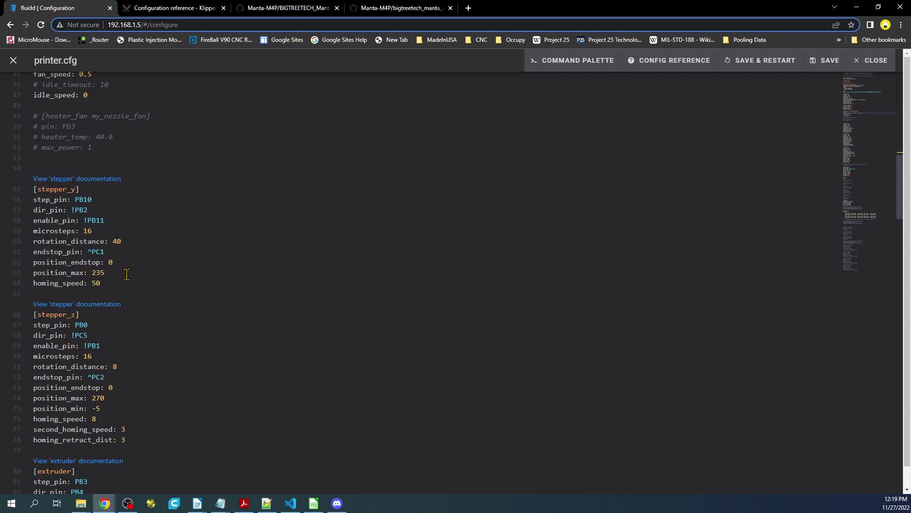
scroll(126, 274, "down", 2)
double_click(38, 243)
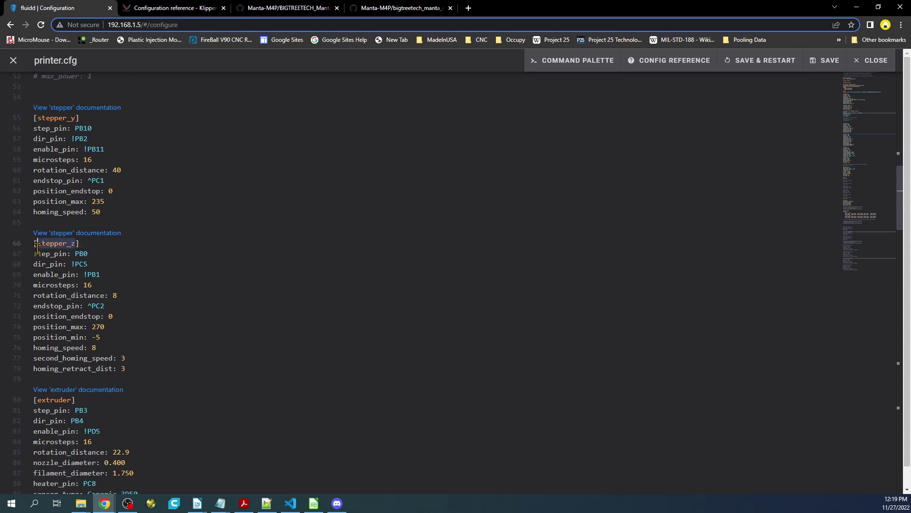
scroll(37, 246, "down", 1)
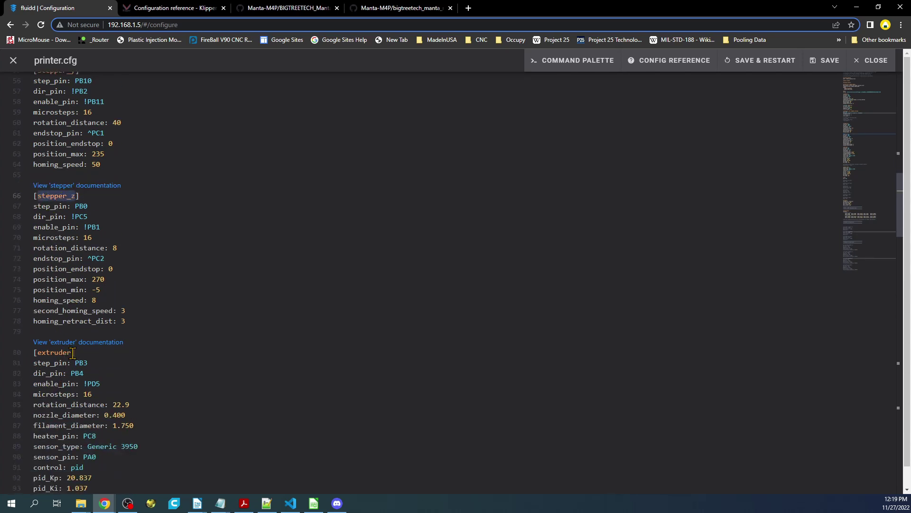
left_click_drag(72, 353, 37, 352)
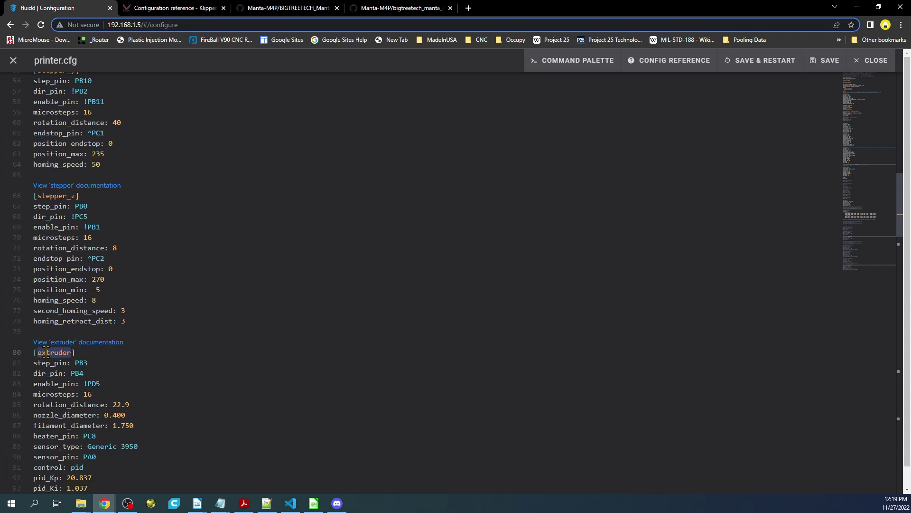
right_click(46, 352)
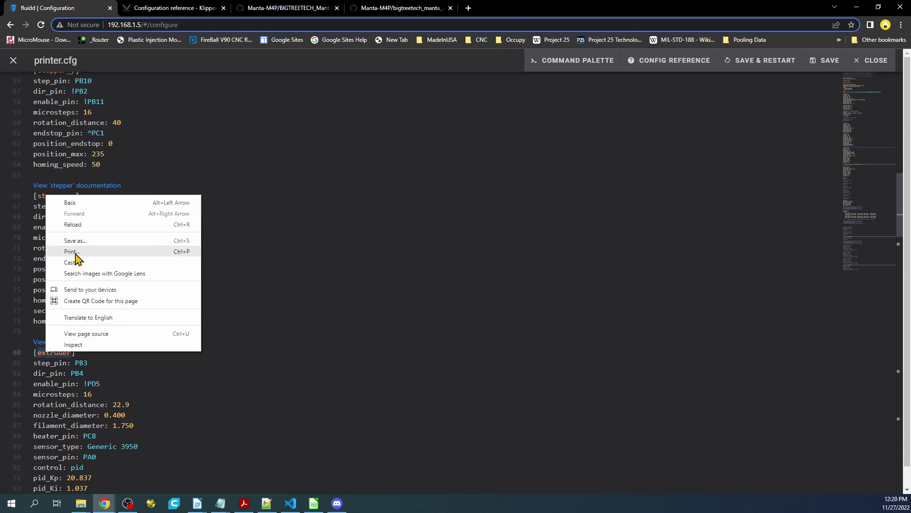
left_click(340, 133)
Step: Add extruder after stepper_z at the end of the stepper line in the controller_fan stepper_cooling section
scroll(199, 169, "up", 6)
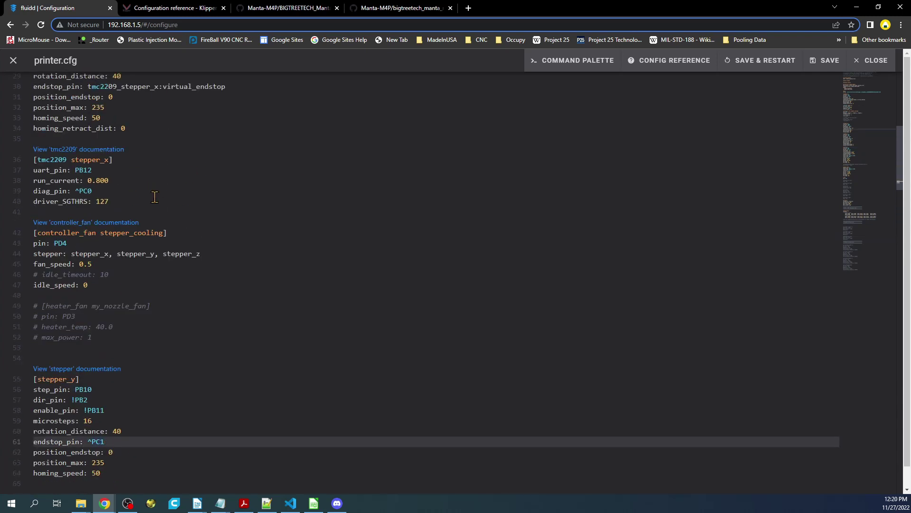
left_click(200, 254)
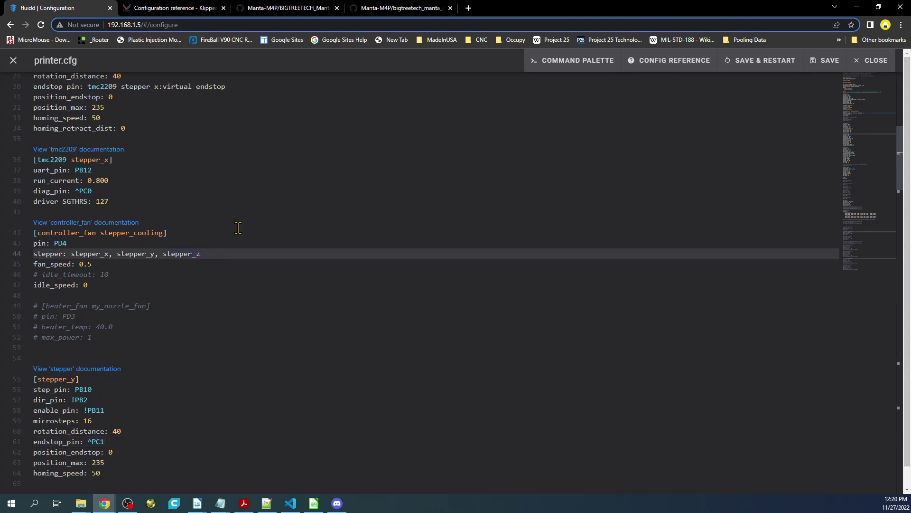
type(", ex")
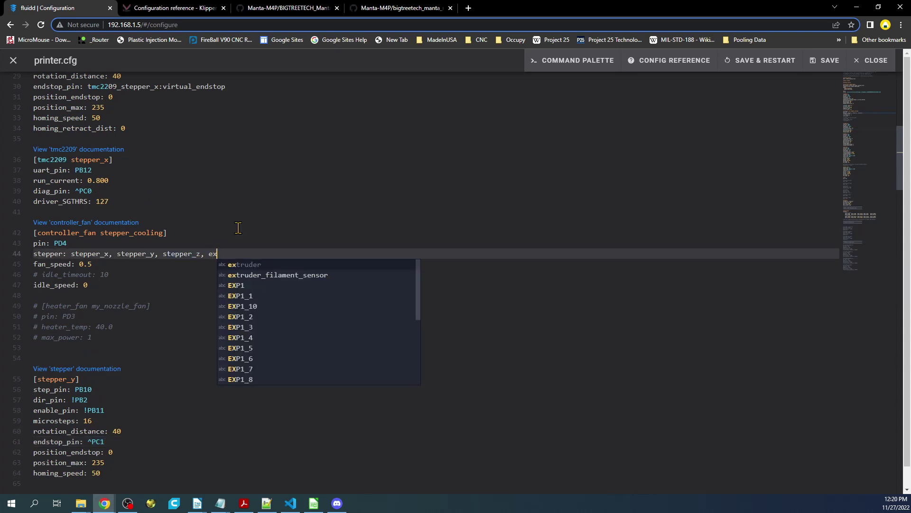
key("Return")
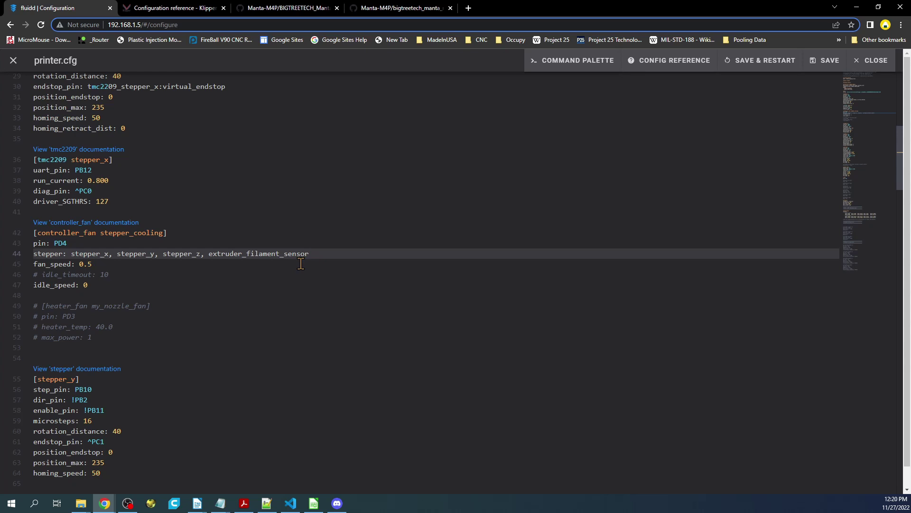
key("BackSpace")
key("BackSpace")
key("BackSpace")
key("BackSpace")
key("BackSpace")
key("BackSpace")
key("BackSpace")
key("BackSpace")
left_click(221, 280)
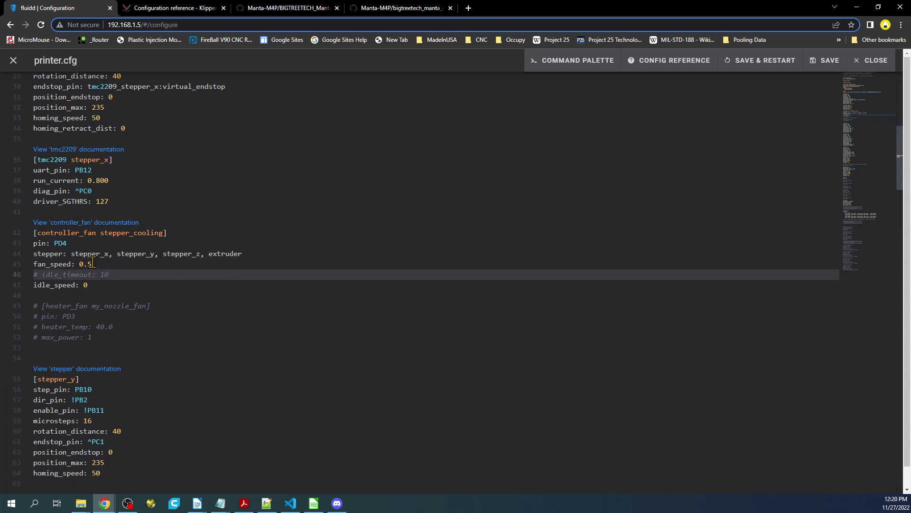
Step: Review the fan_speed, idle_timeout and idle_speed lines of the controller_fan stepper_cooling section
left_click(95, 256)
left_click_drag(96, 260, 34, 263)
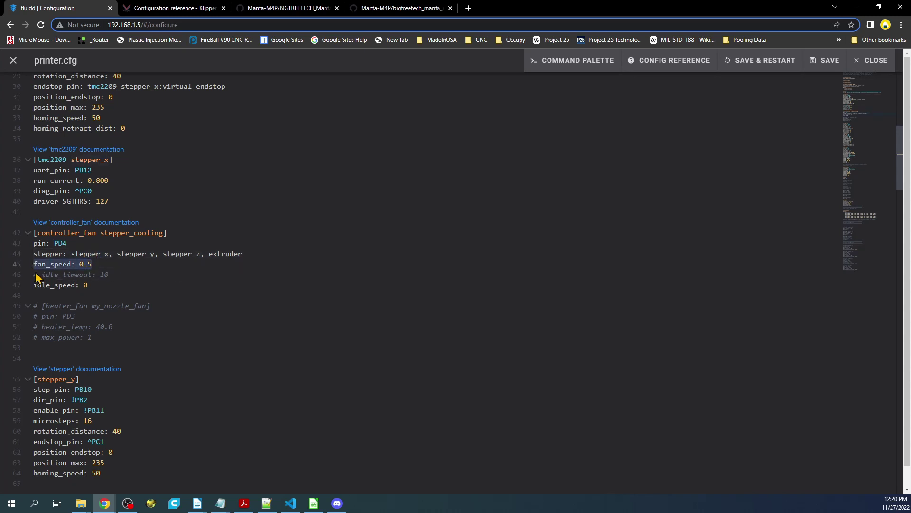
left_click_drag(114, 276, 27, 277)
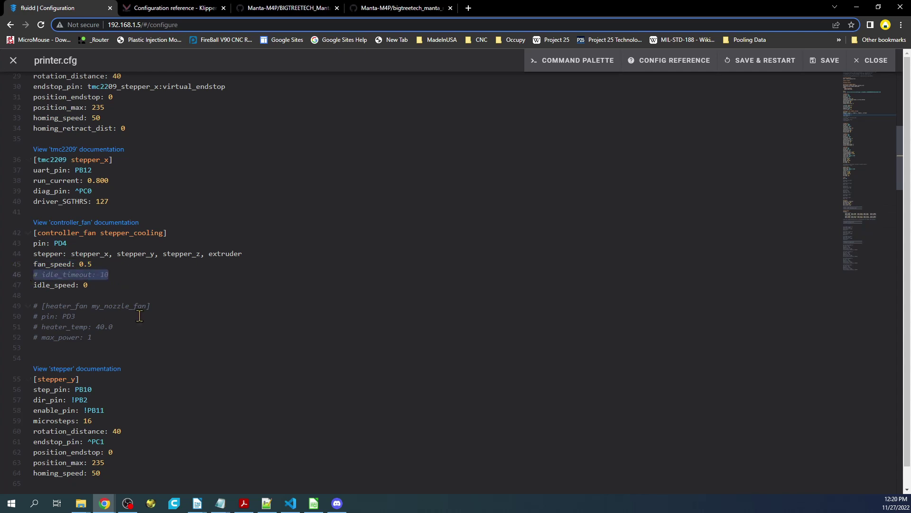
left_click_drag(89, 285, 34, 285)
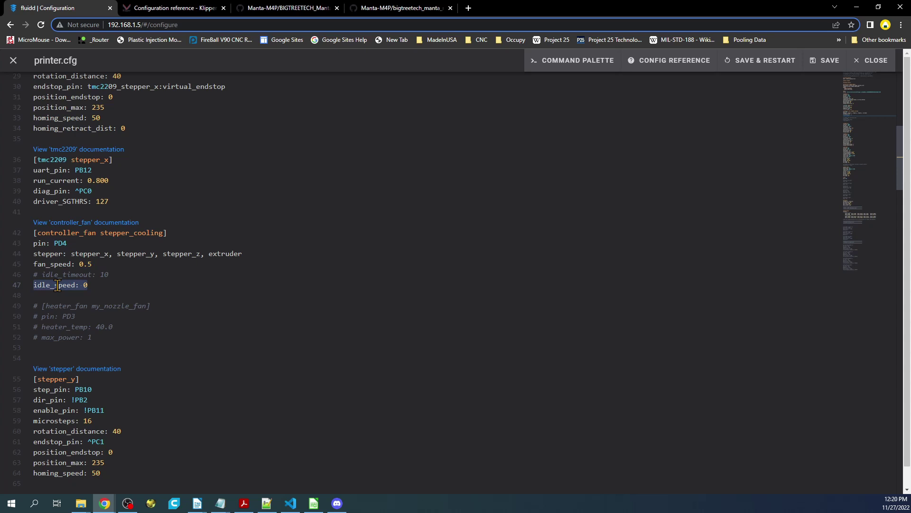
Step: Append the comment #M84 to the controller fan's idle_speed line, and save printer.cfg with a restart
left_click(95, 284)
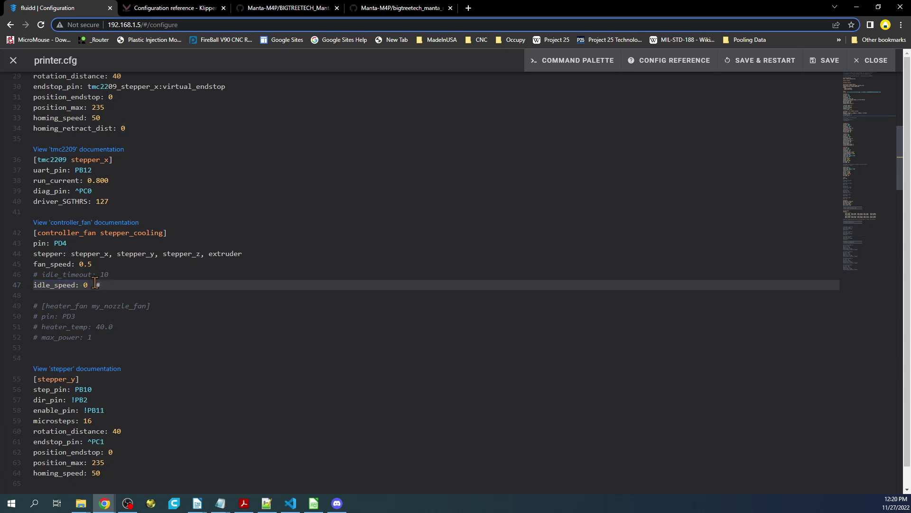
type("#M84")
left_click(765, 62)
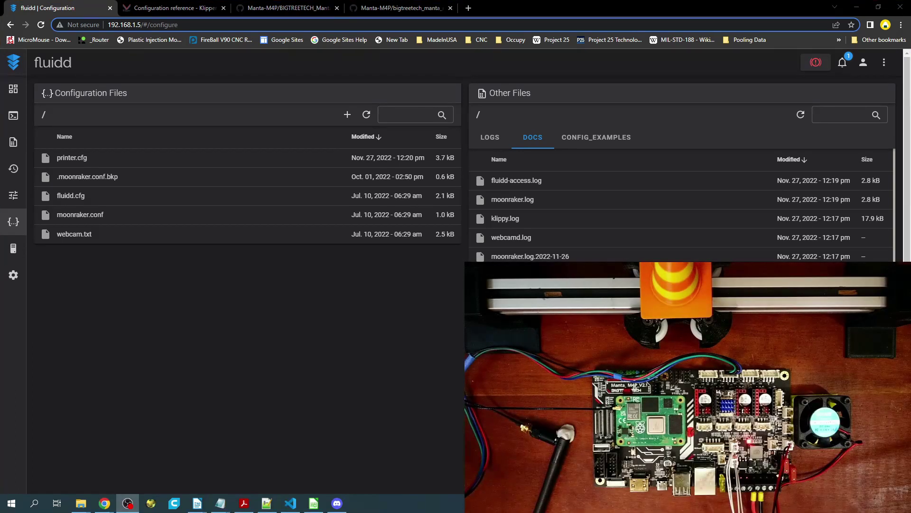
Step: Test the stepper cooling fan from the dashboard by homing X, moving X by +100 mm and turning the motors off
left_click(13, 89)
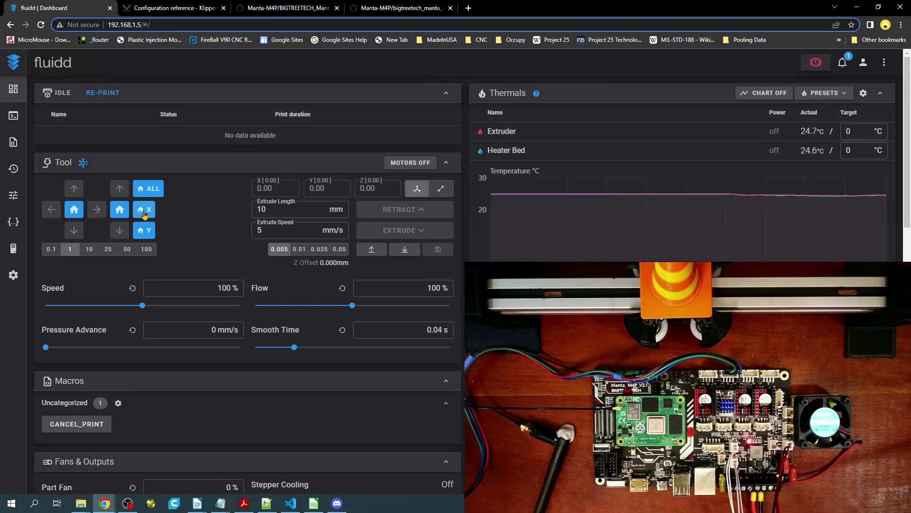
left_click(144, 212)
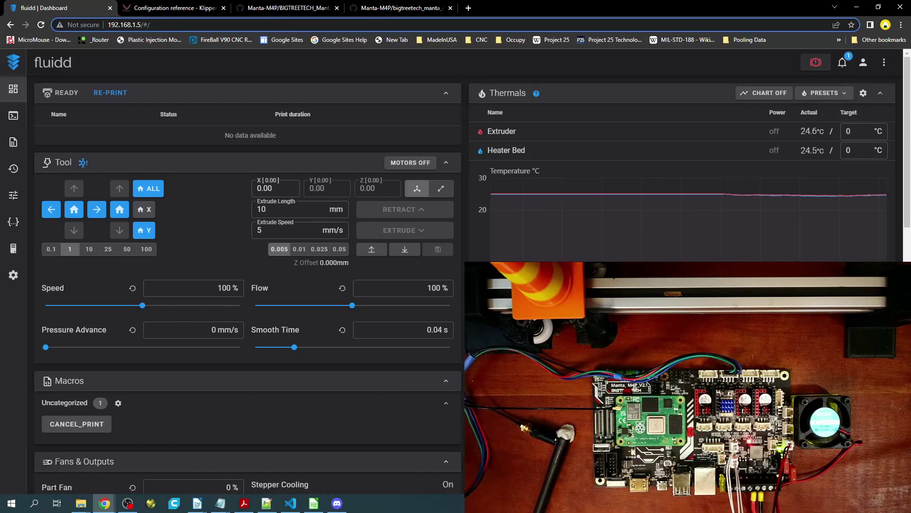
left_click(147, 249)
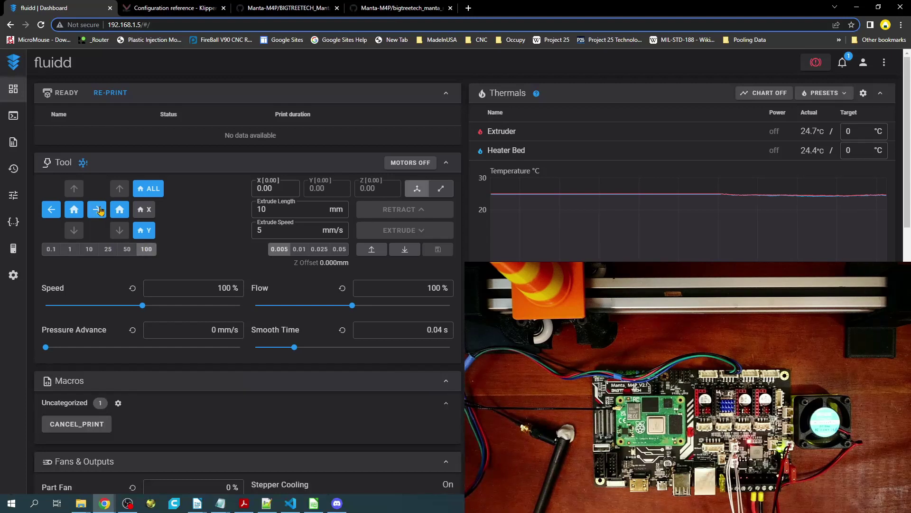
left_click(100, 211)
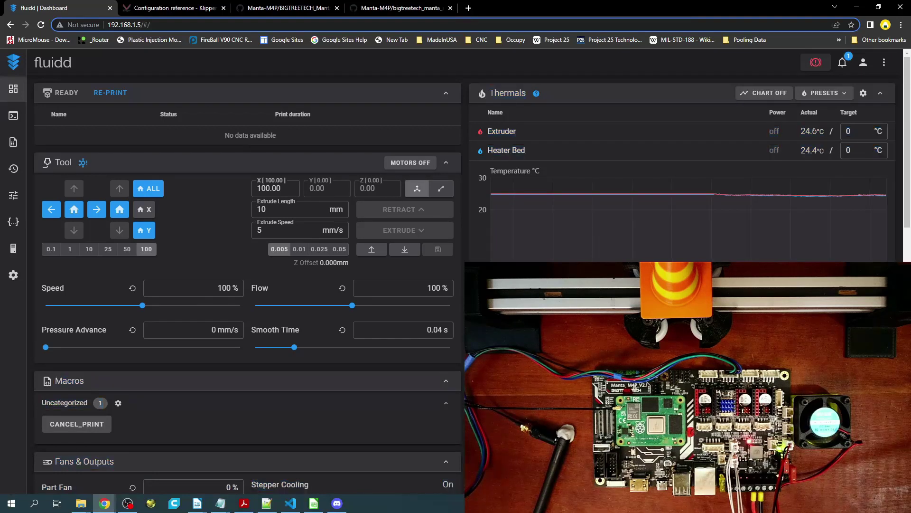
left_click(418, 162)
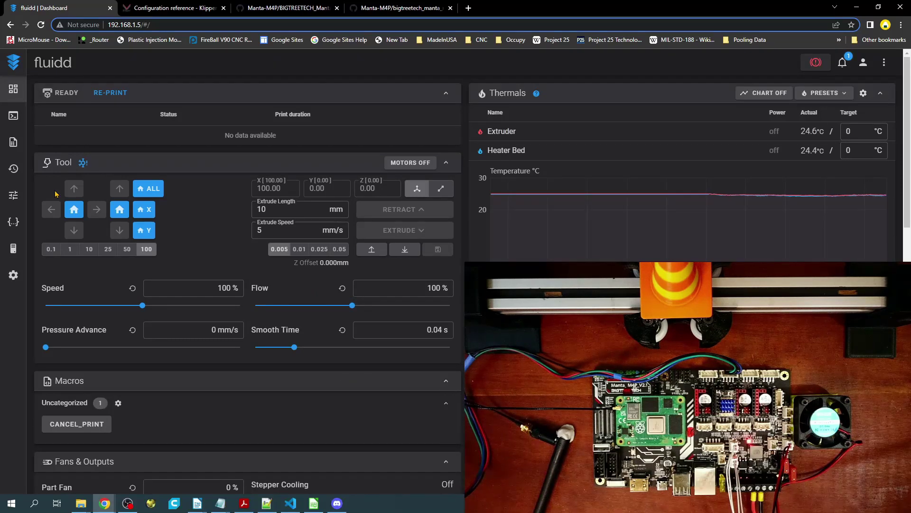
Step: Comment out the idle_speed line of the controller_fan section in printer.cfg, and save the file with a restart
left_click(14, 222)
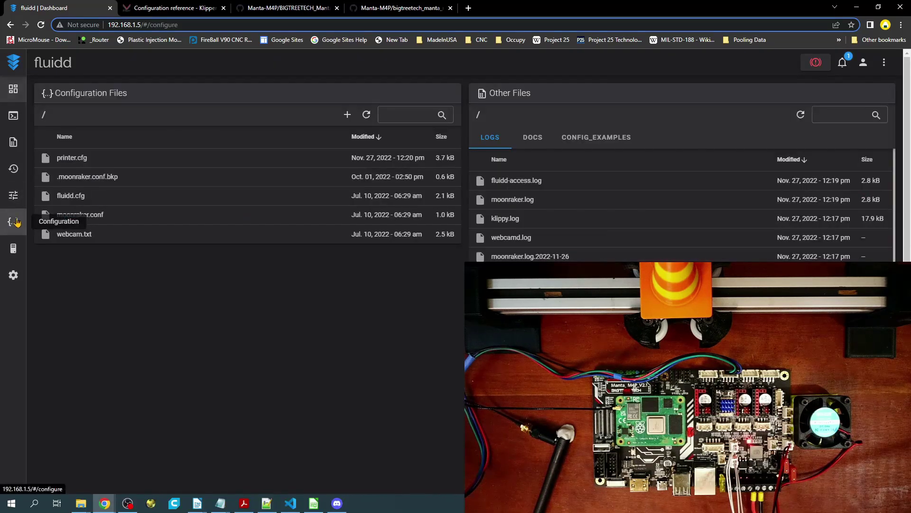
left_click(84, 158)
scroll(169, 336, "down", 3)
scroll(168, 336, "down", 5)
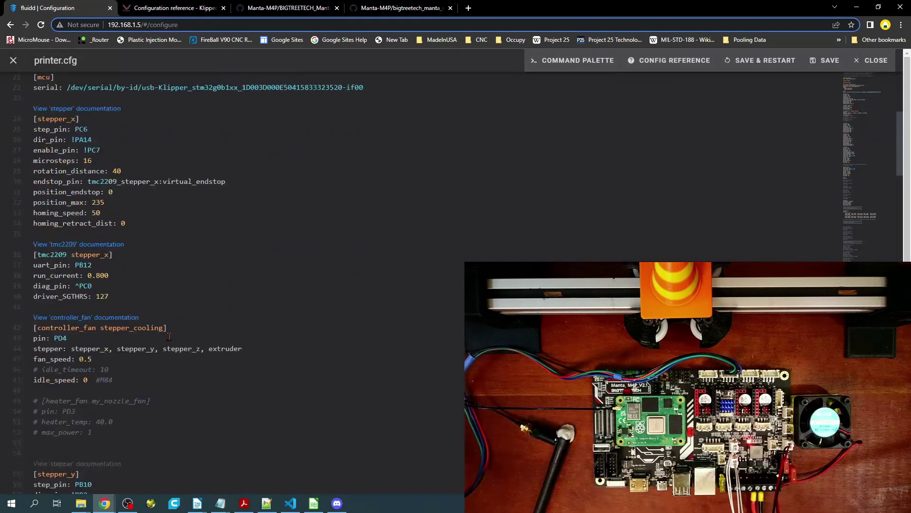
left_click(48, 334)
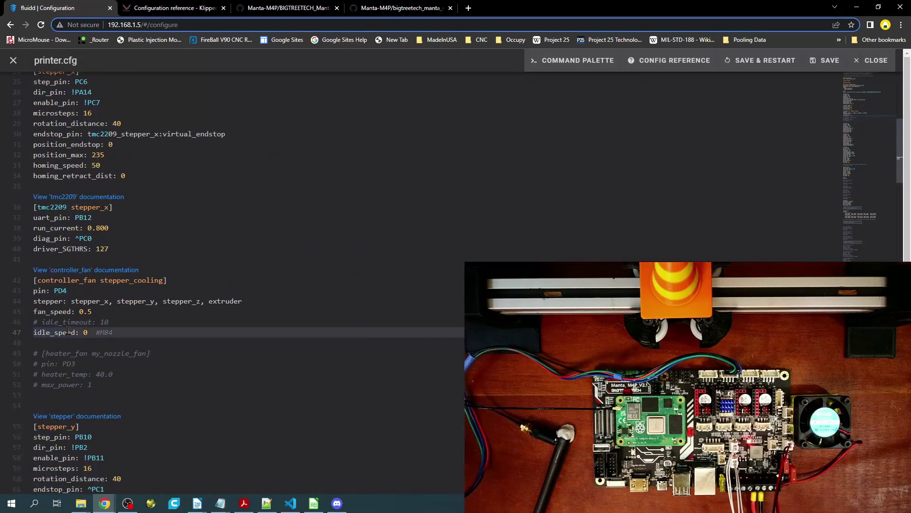
key("ctrl+slash")
left_click(750, 63)
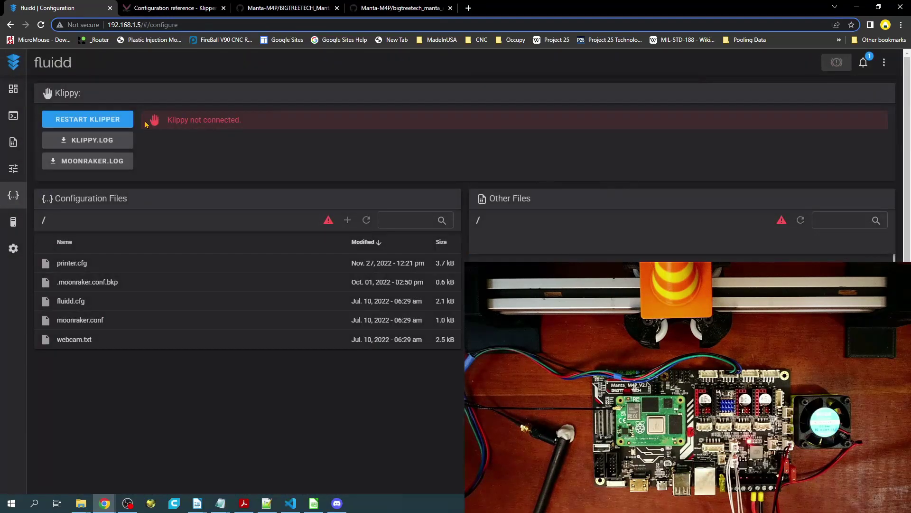
Step: Test the fan with idle_speed commented out by homing X, moving X by +100 mm and turning the motors off
left_click(13, 89)
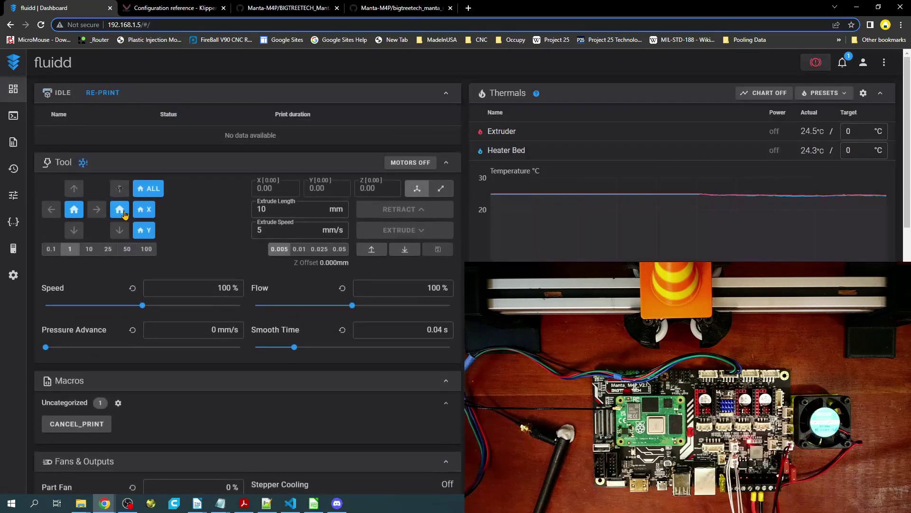
left_click(144, 209)
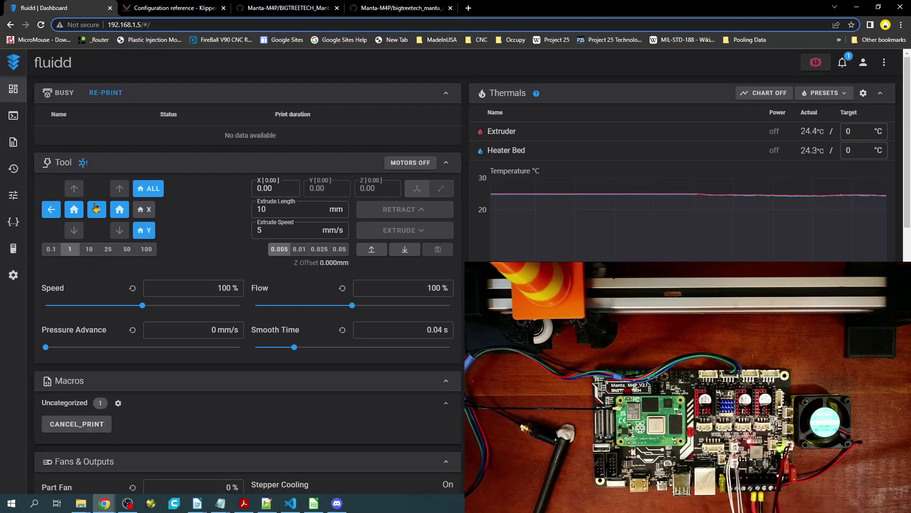
left_click(148, 254)
left_click(96, 209)
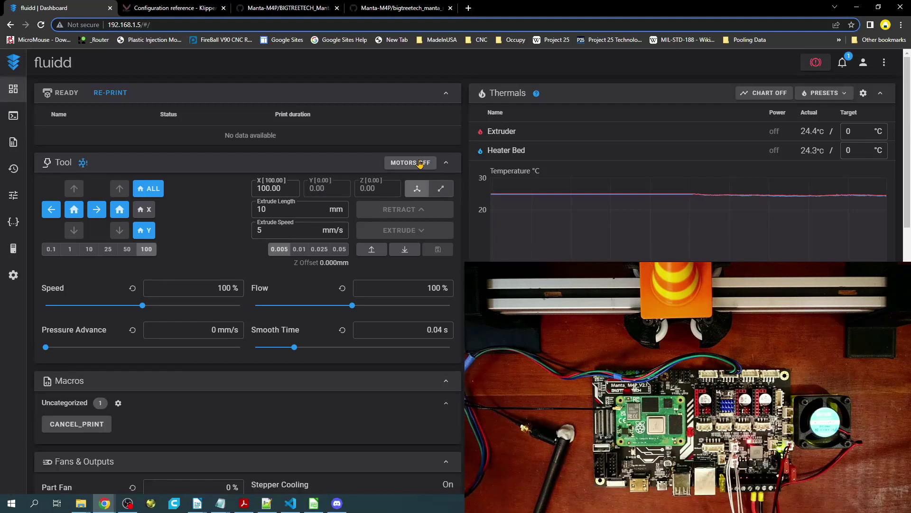
left_click(419, 163)
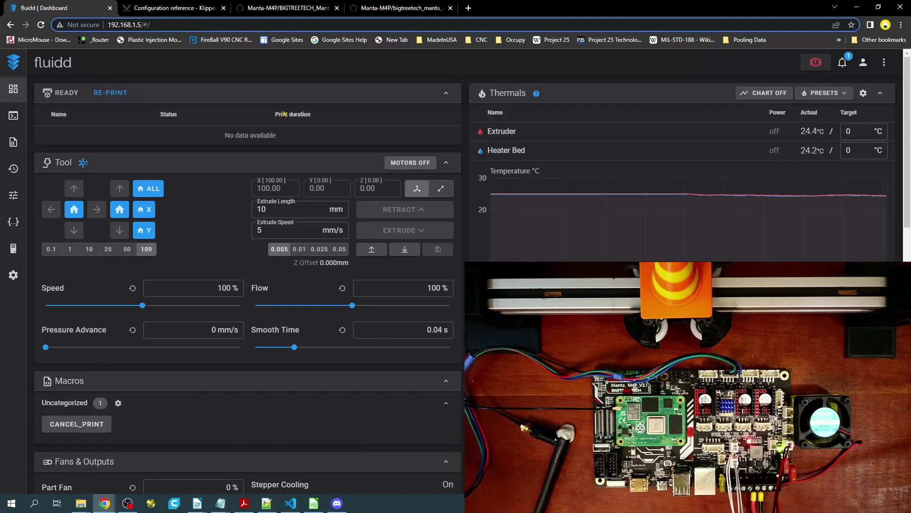
Step: Uncomment the idle_speed line of the controller_fan section in printer.cfg, and save the file with a restart
left_click(13, 222)
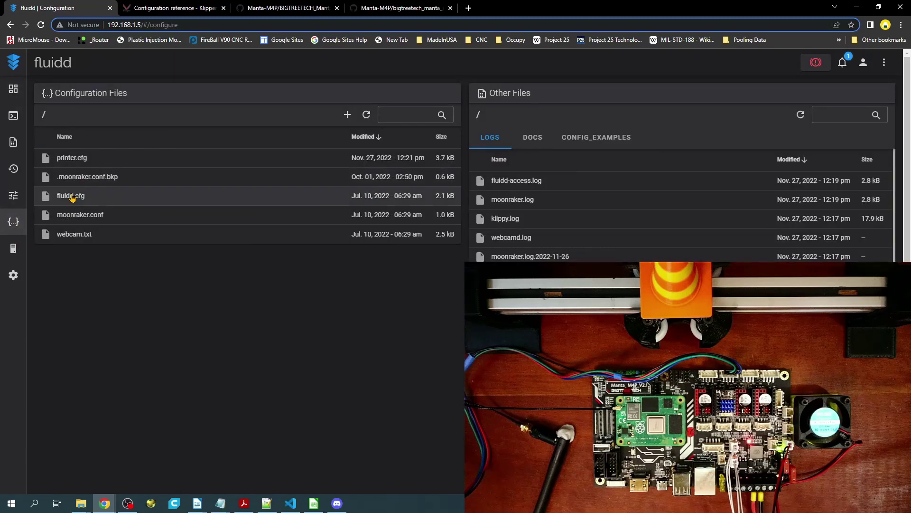
left_click(72, 157)
scroll(141, 333, "down", 7)
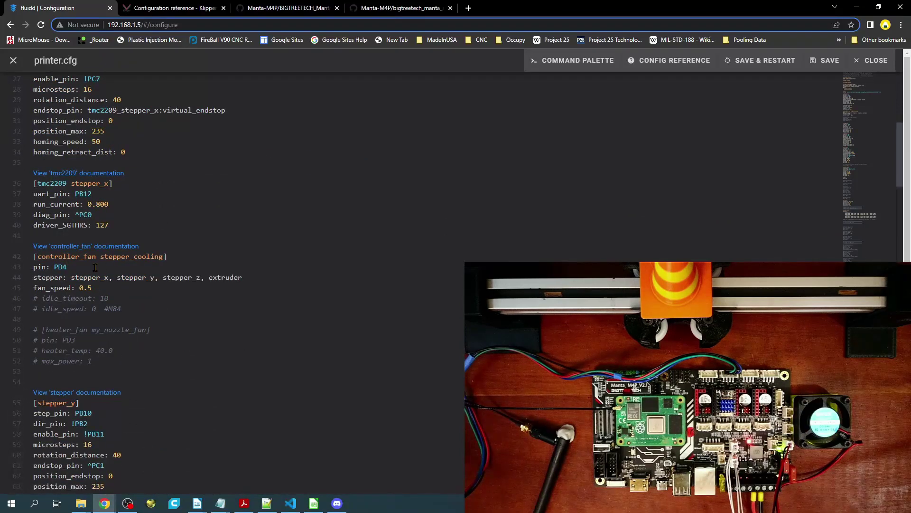
left_click(87, 308)
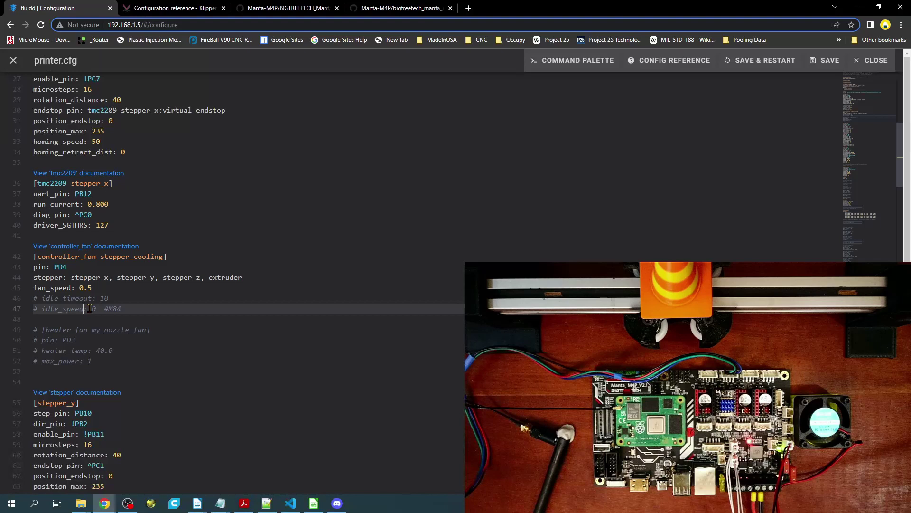
key("ctrl+slash")
left_click(779, 60)
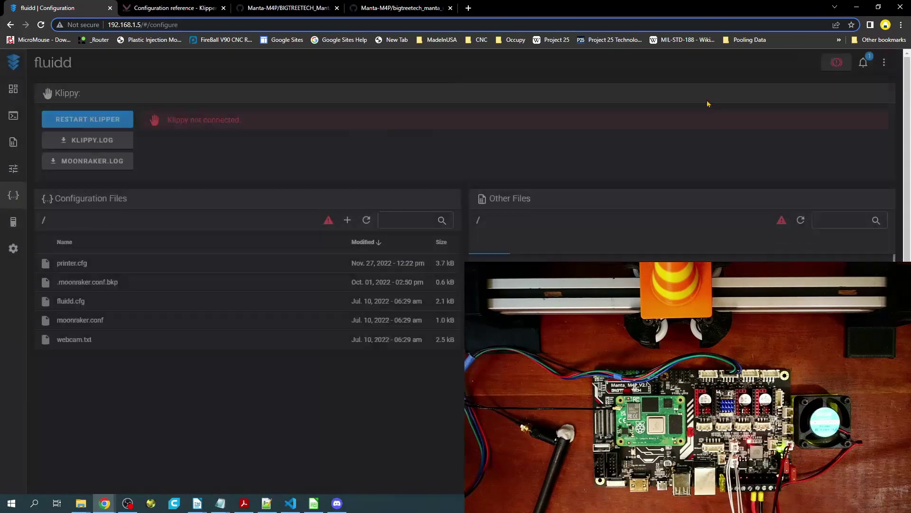
Step: Open the dashboard to check the stepper cooling fan with the restored idle_speed line
left_click(13, 89)
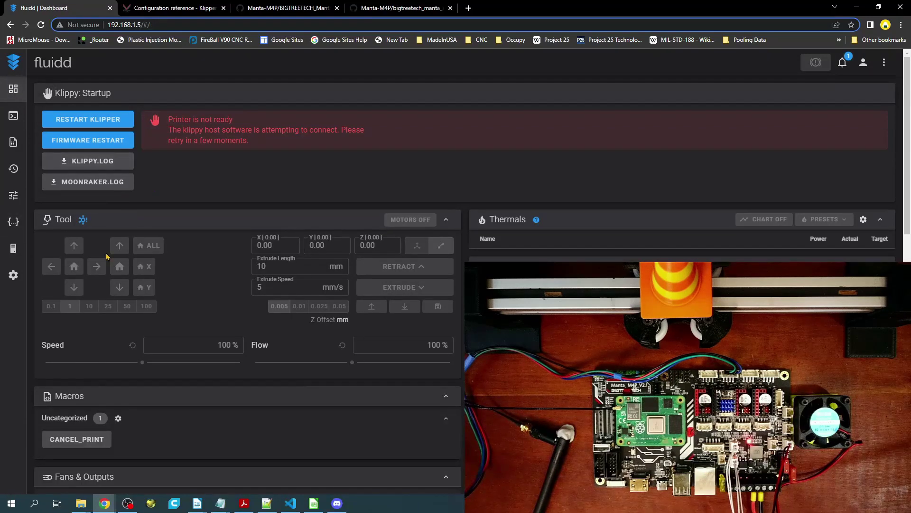